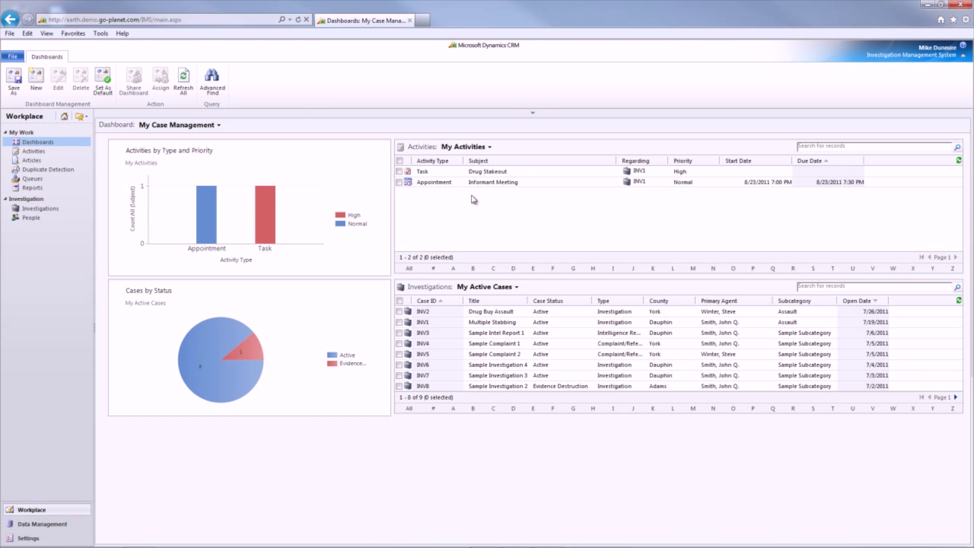
# Step: Switch to the Arrest Activity dashboard and drill the Bucks arrests down by Created By
pyautogui.click(218, 125)
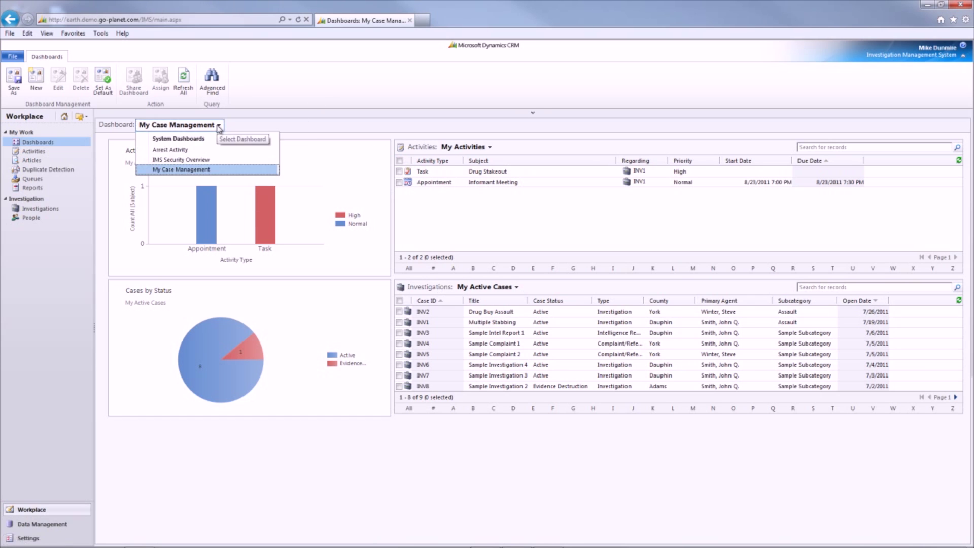
pyautogui.click(195, 151)
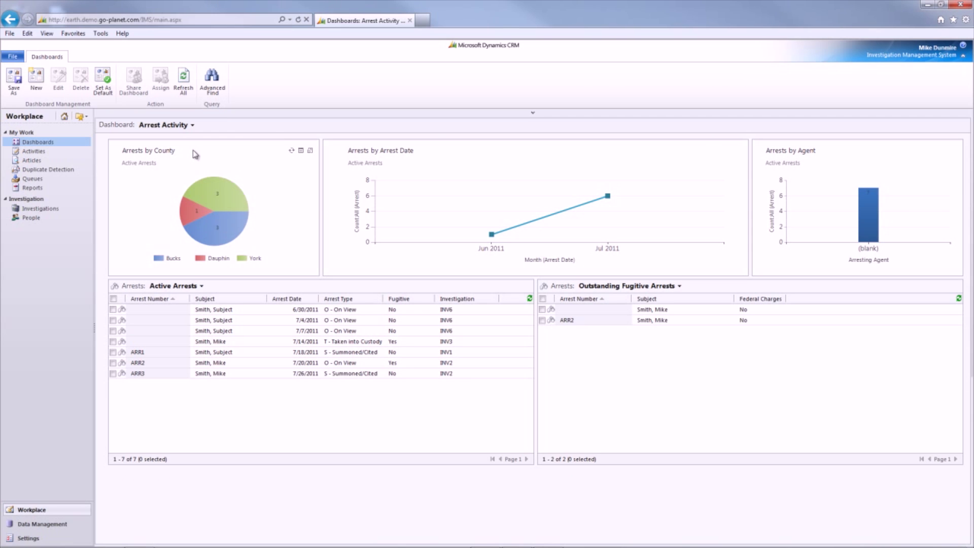
pyautogui.click(241, 223)
pyautogui.click(310, 226)
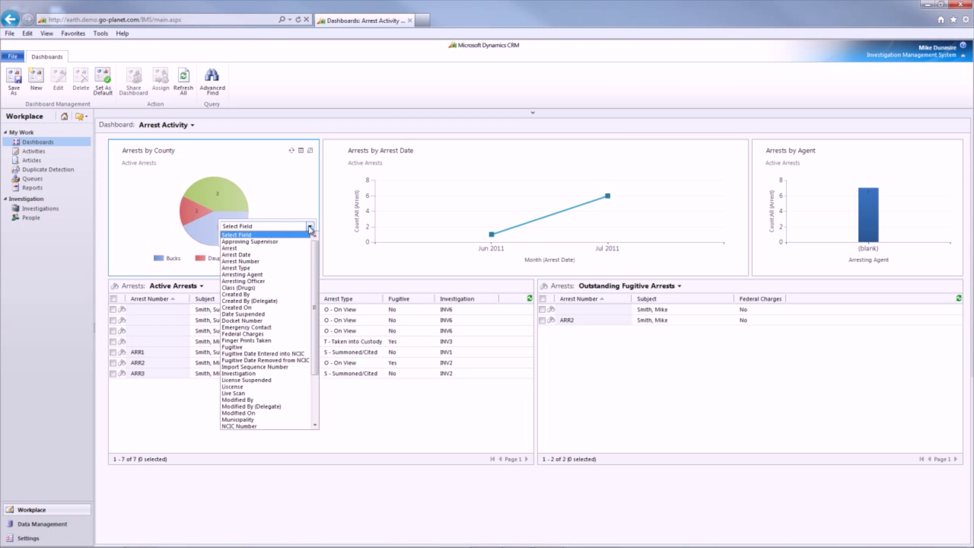
pyautogui.click(296, 294)
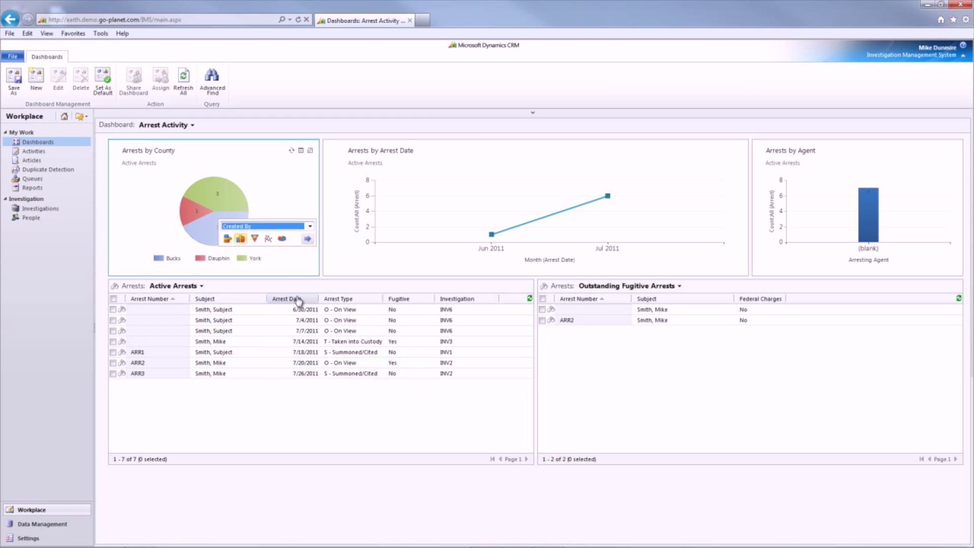
pyautogui.click(307, 239)
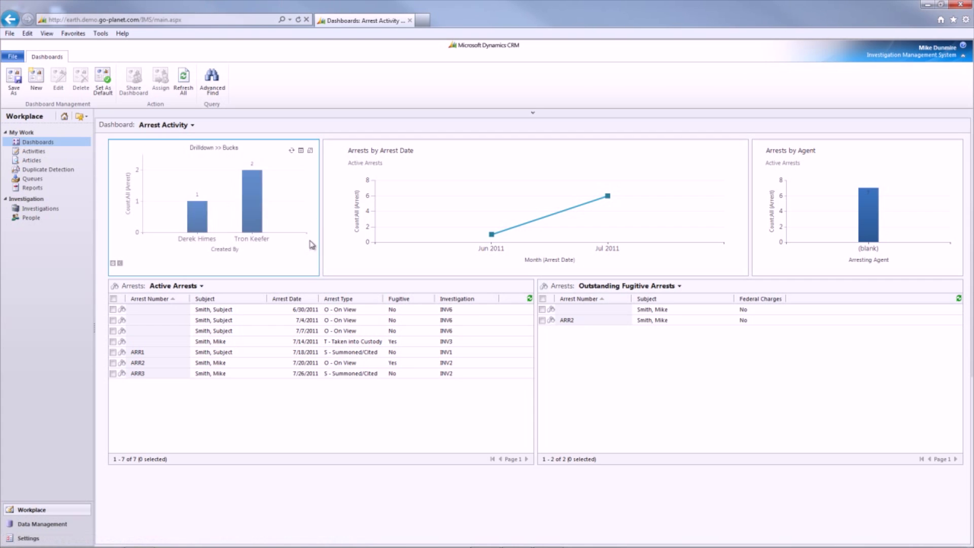
# Step: Pick IMS Security Overview from the Dashboard selector
pyautogui.click(192, 127)
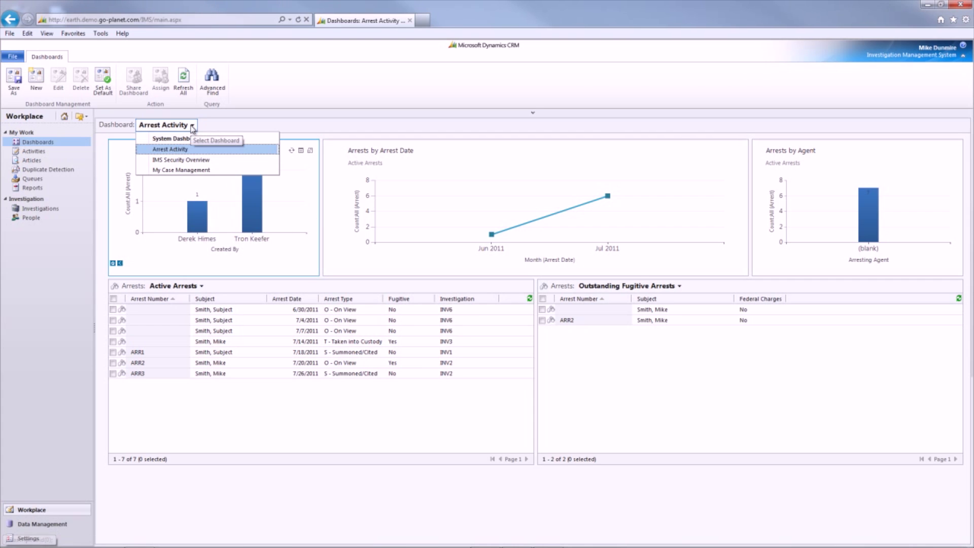
pyautogui.click(193, 161)
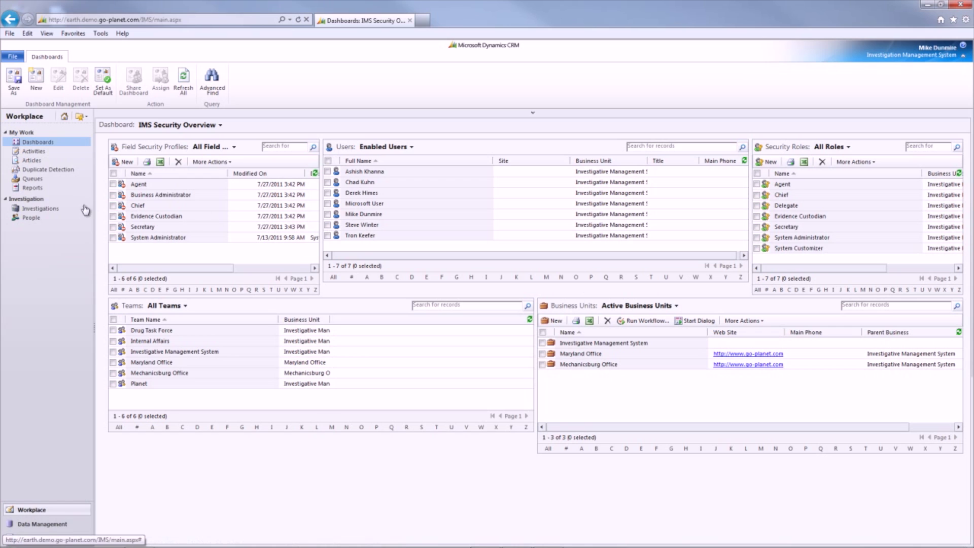
# Step: Open investigation INV2 (Drug Buy Assault) from active Investigations and maximise its window
pyautogui.click(55, 209)
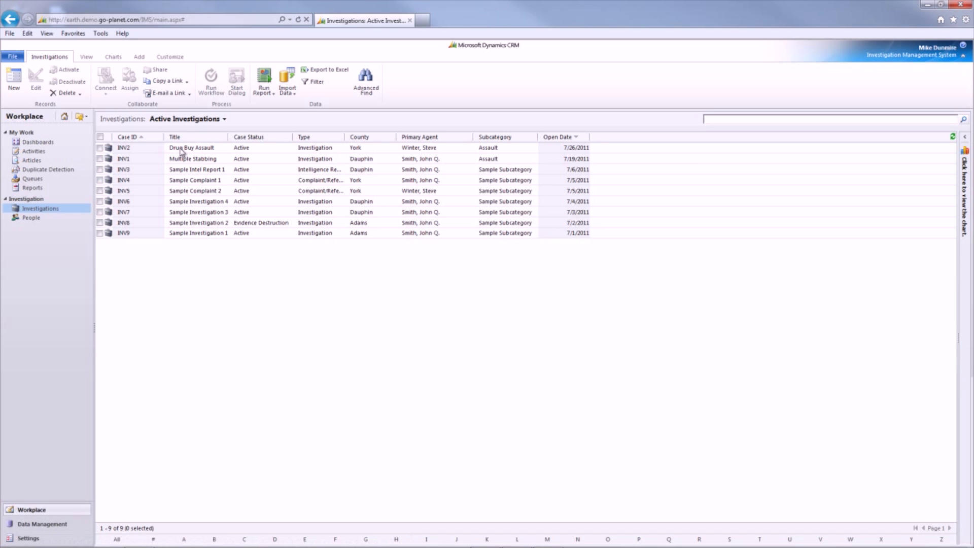
pyautogui.click(181, 150)
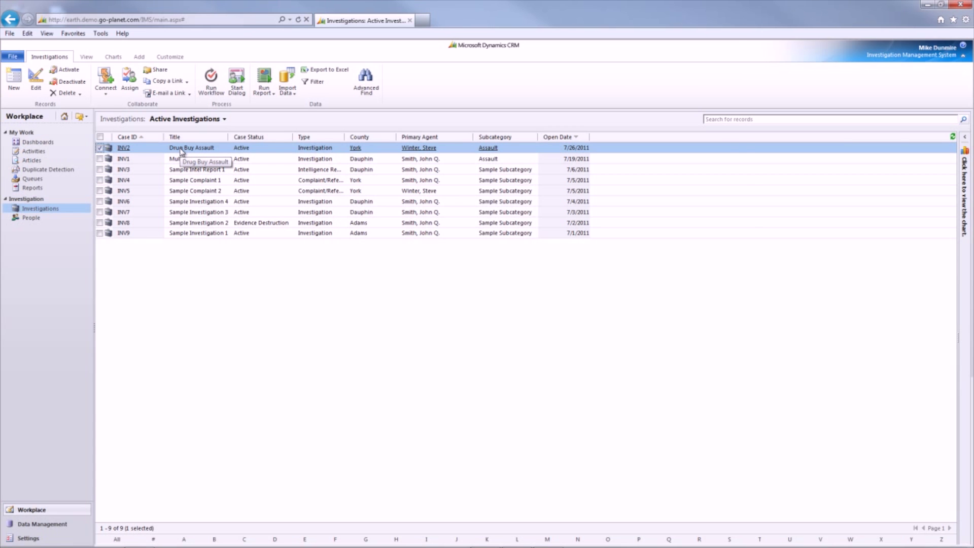
pyautogui.doubleClick(181, 150)
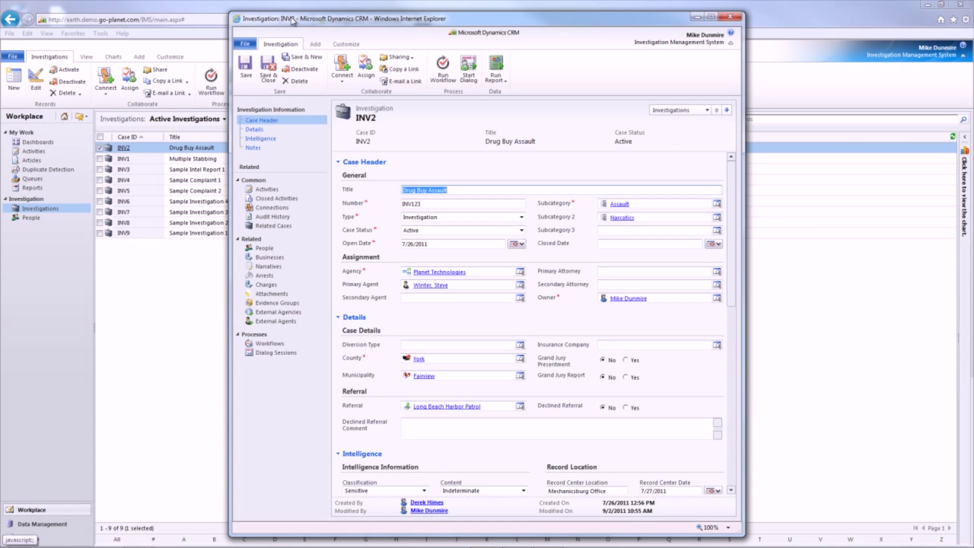
pyautogui.doubleClick(293, 20)
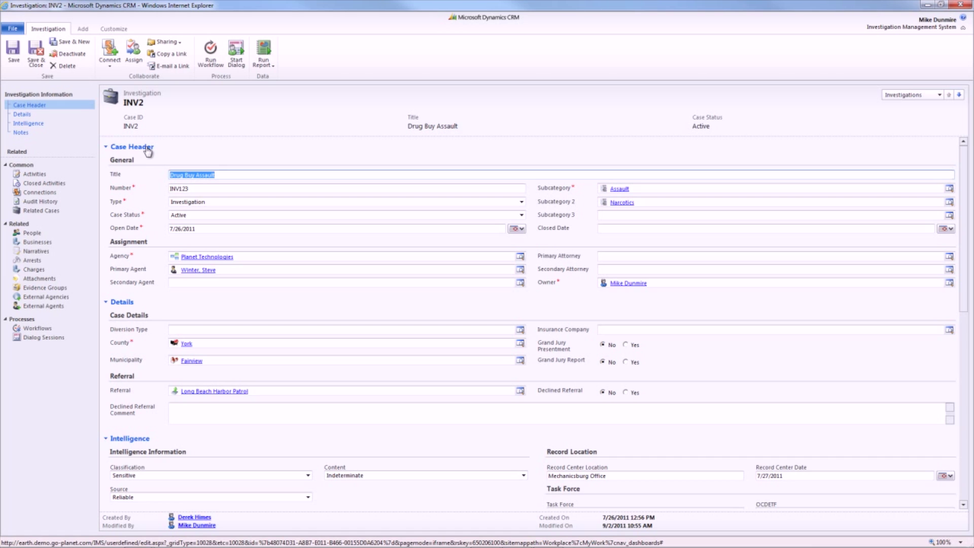
# Step: Collapse the Case Header section and jump to the Intelligence section of the INV2 form
pyautogui.click(113, 148)
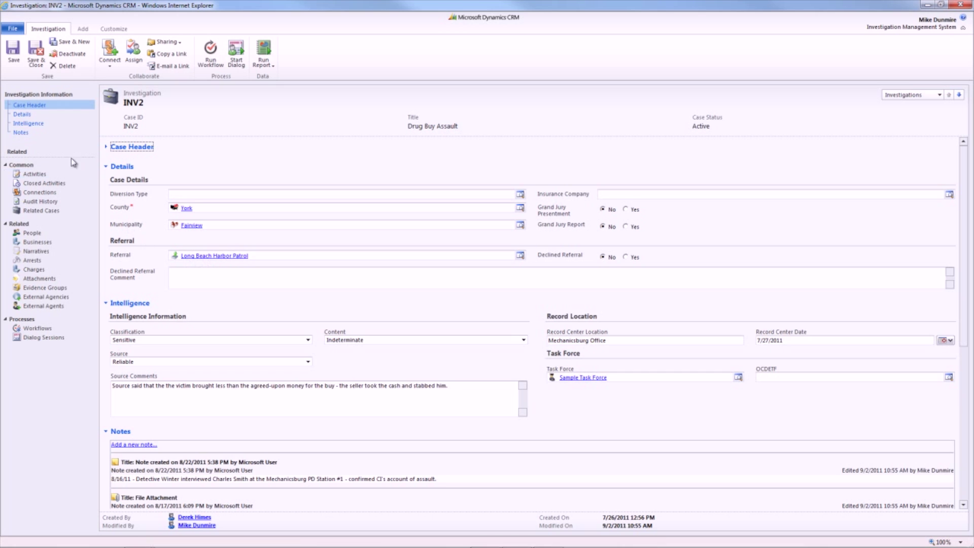
pyautogui.click(40, 124)
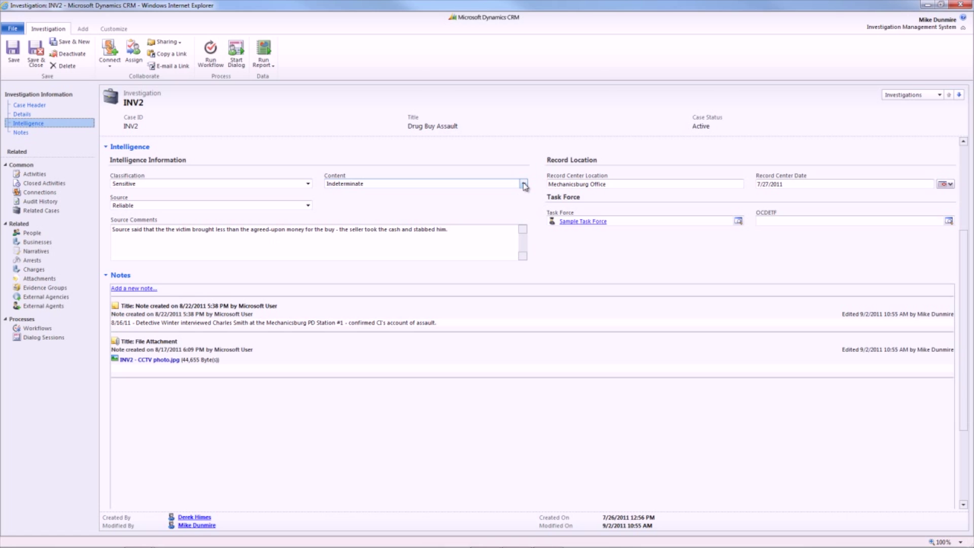
# Step: Change the Intelligence Content rating from Indeterminate to Confirmed
pyautogui.click(523, 184)
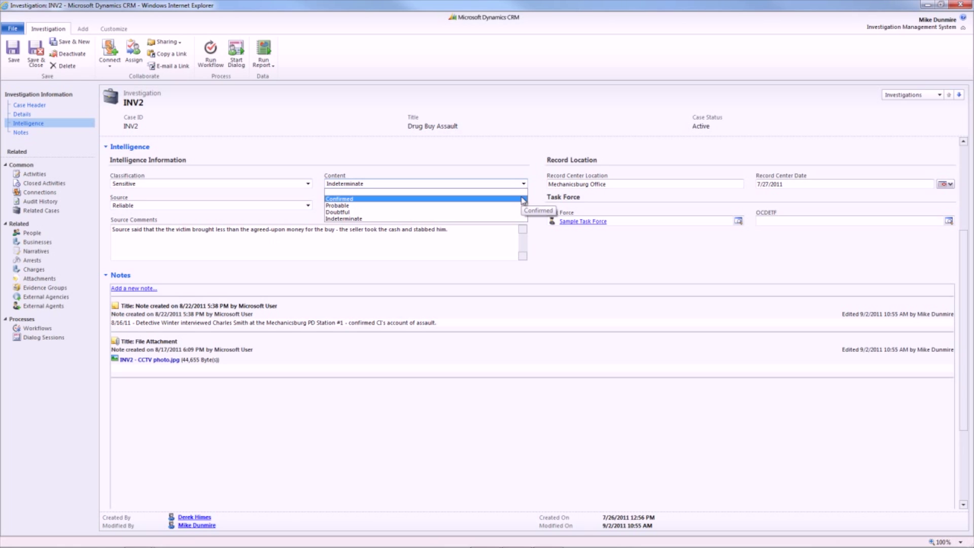
pyautogui.click(524, 199)
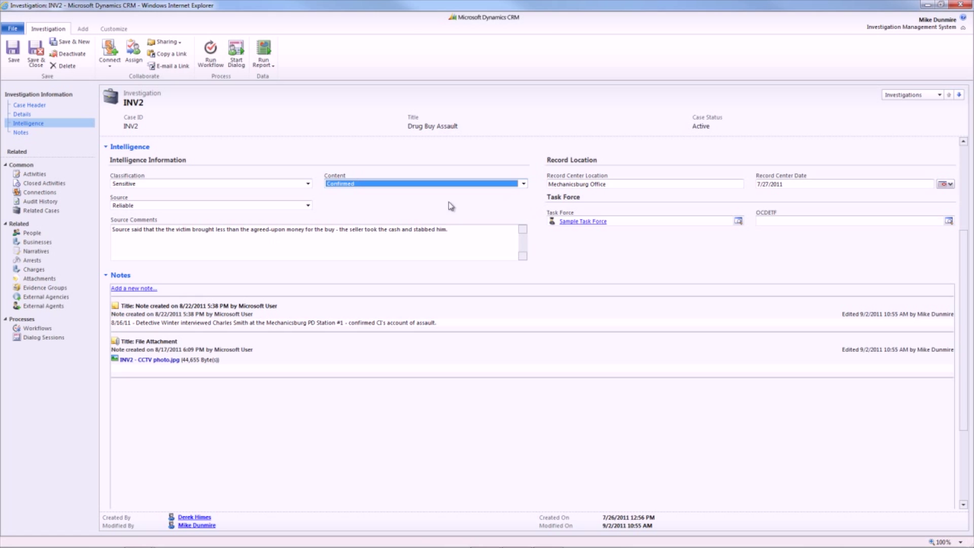
# Step: View the CCTV photo.jpg attachment, then close the photo and its file attachment note
pyautogui.rightClick(171, 363)
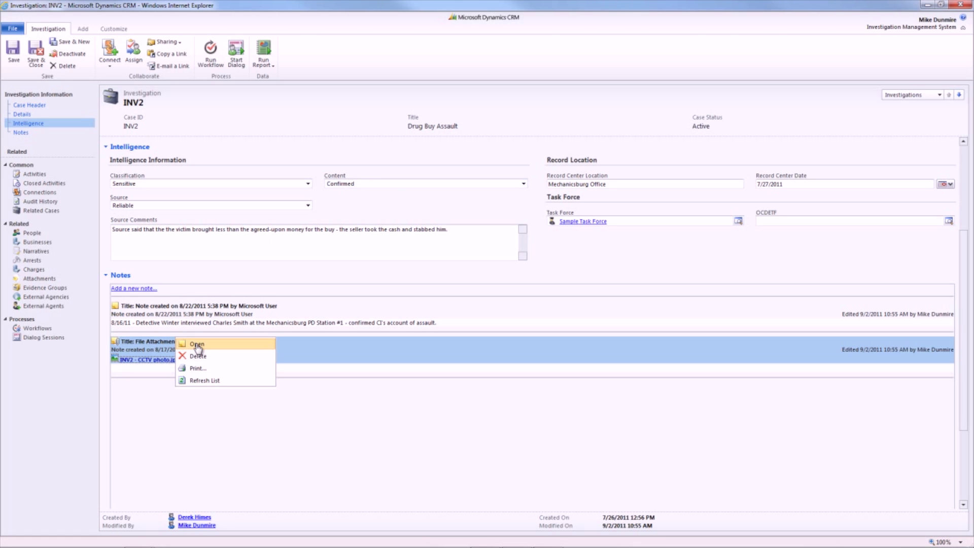
pyautogui.click(198, 345)
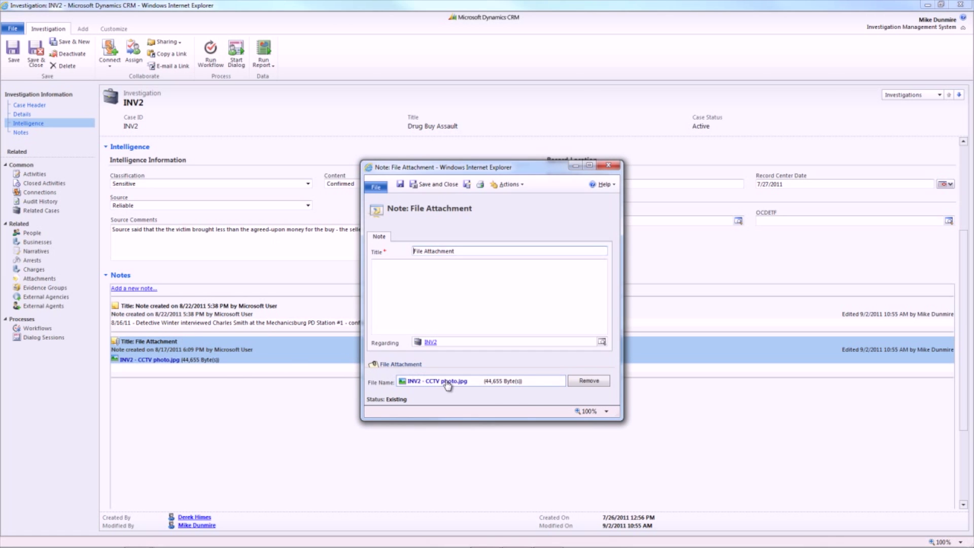
pyautogui.click(446, 384)
pyautogui.click(488, 406)
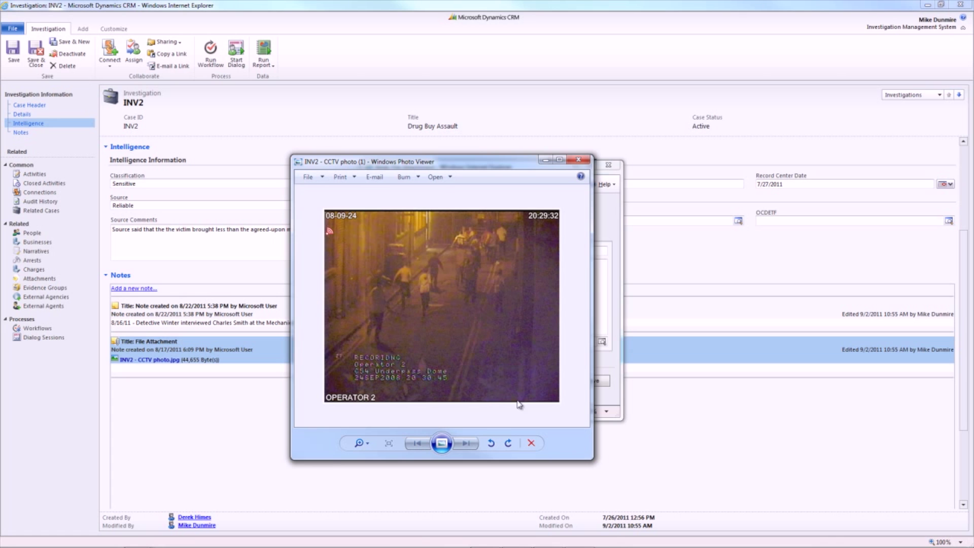
pyautogui.click(579, 161)
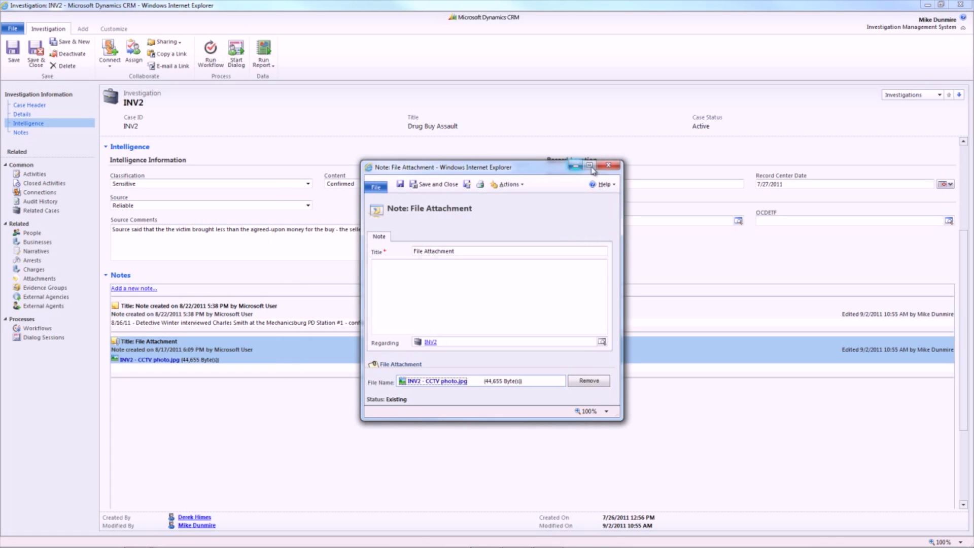
pyautogui.click(608, 166)
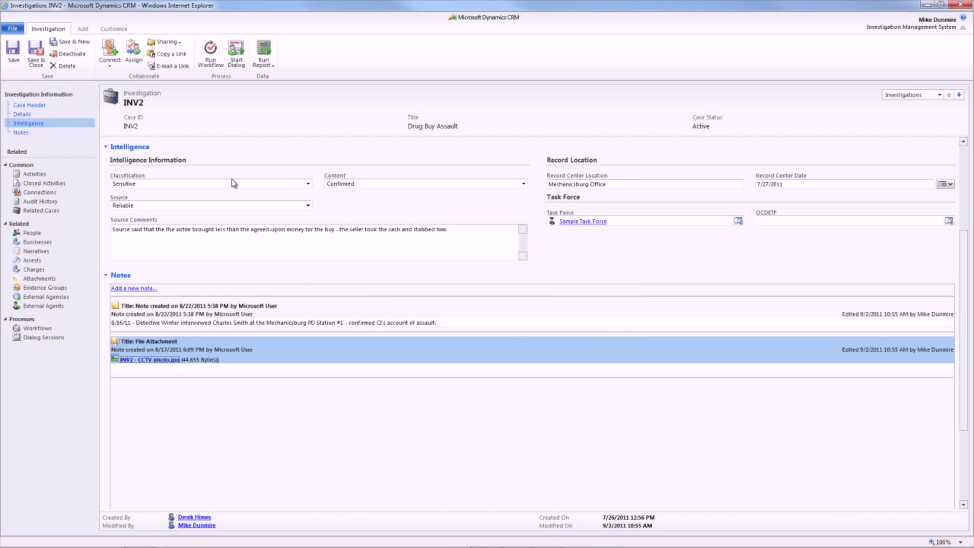
# Step: List INV2's related People, select the Victim row, then show its Evidence Groups
pyautogui.click(46, 236)
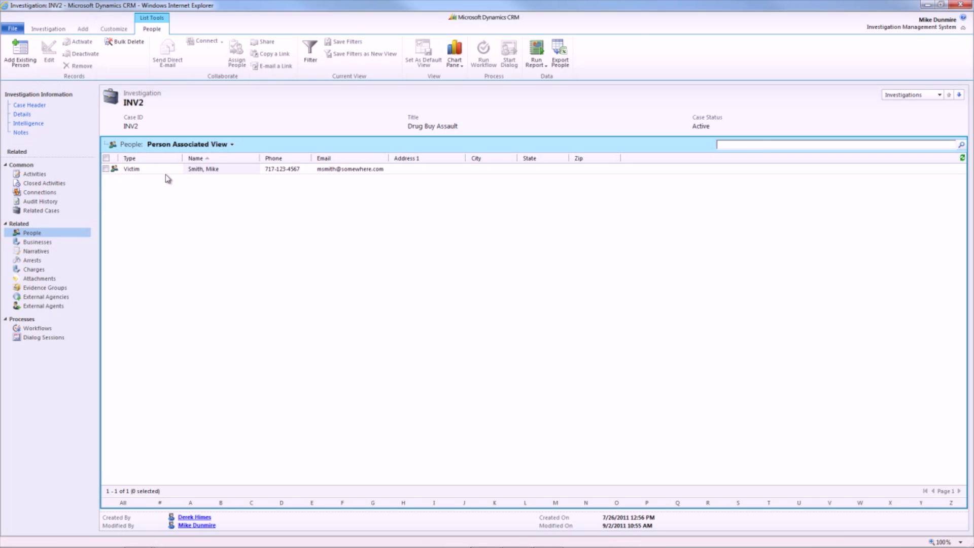
pyautogui.click(166, 174)
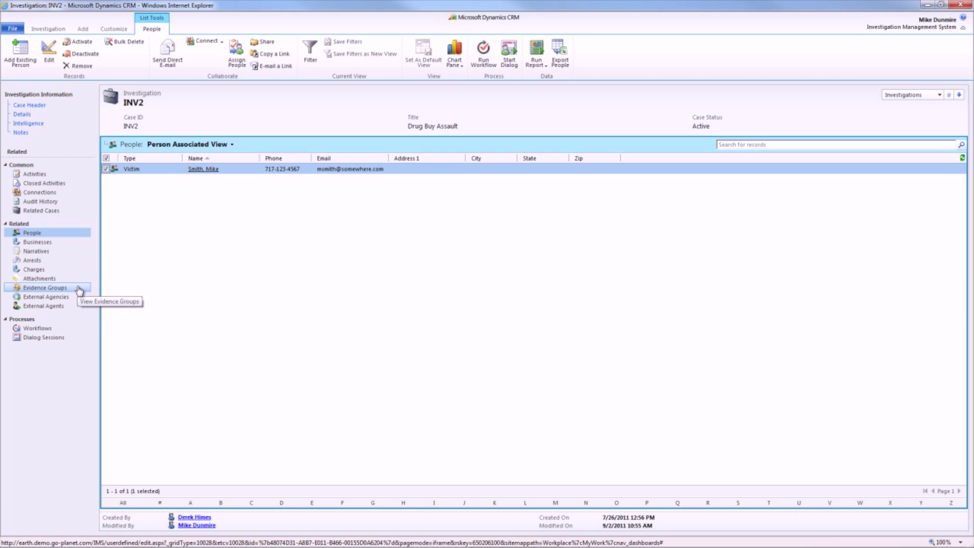
pyautogui.click(80, 290)
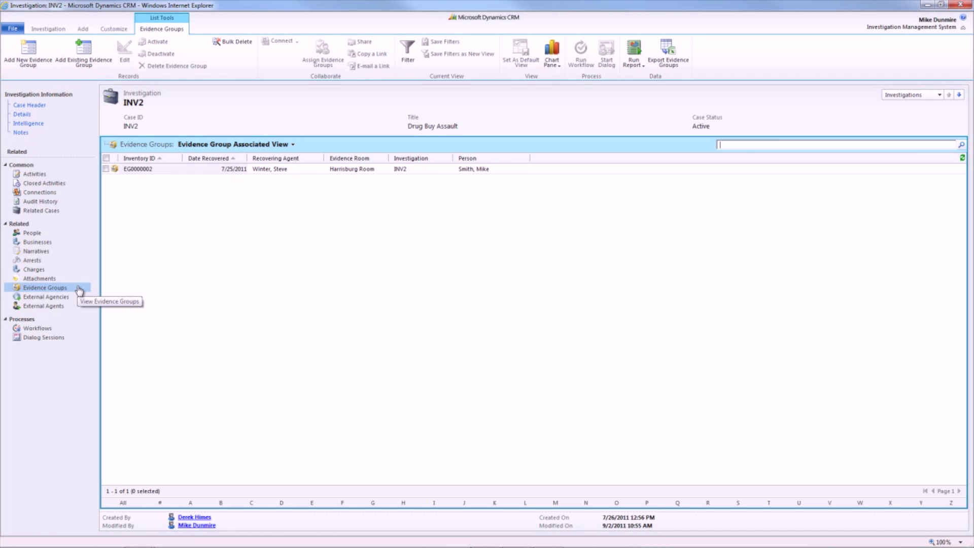
# Step: Open evidence group EG0000002 in a full-screen window
pyautogui.click(159, 172)
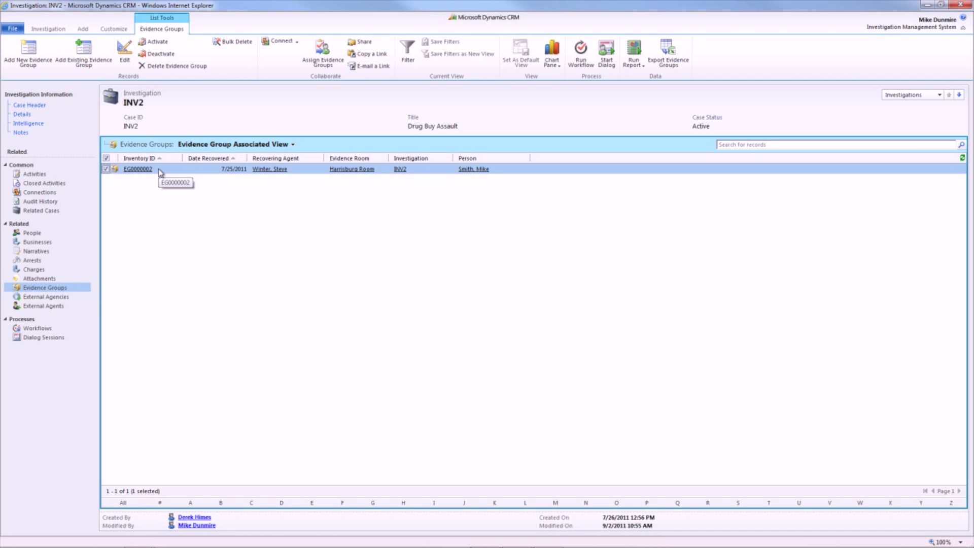
pyautogui.doubleClick(159, 171)
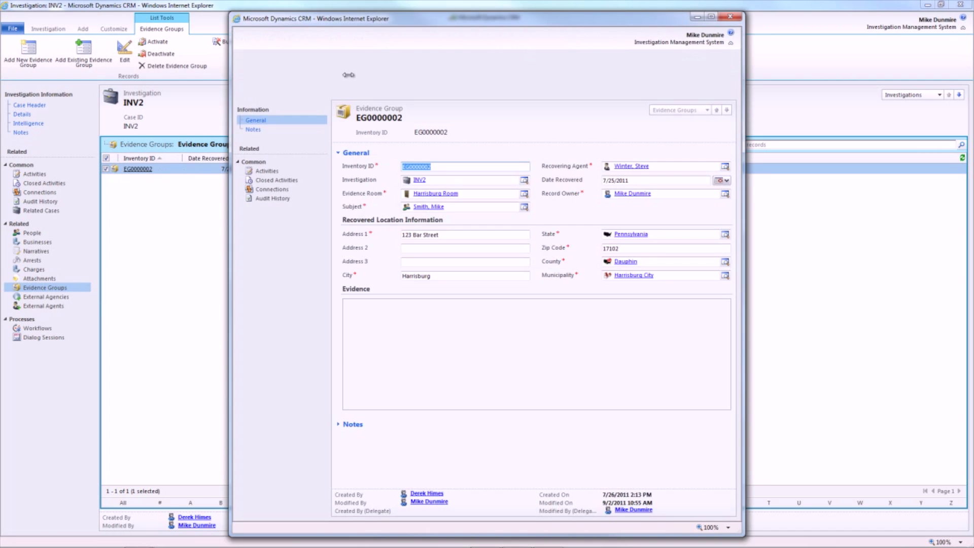
pyautogui.doubleClick(358, 22)
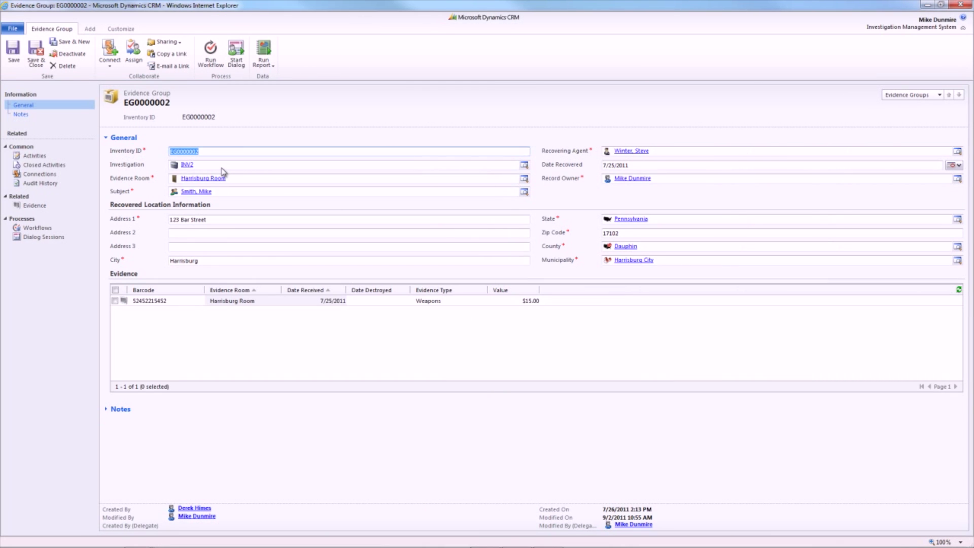
pyautogui.click(170, 303)
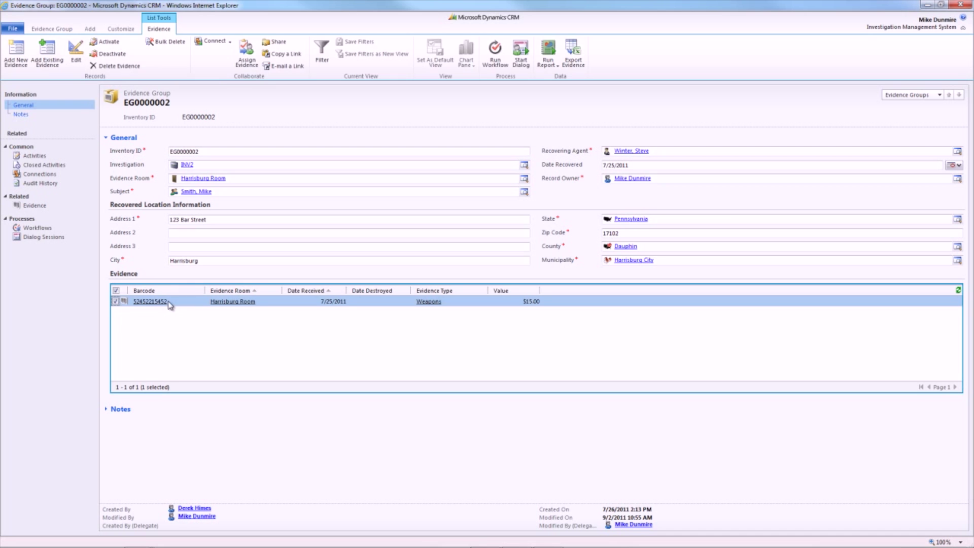
pyautogui.doubleClick(170, 303)
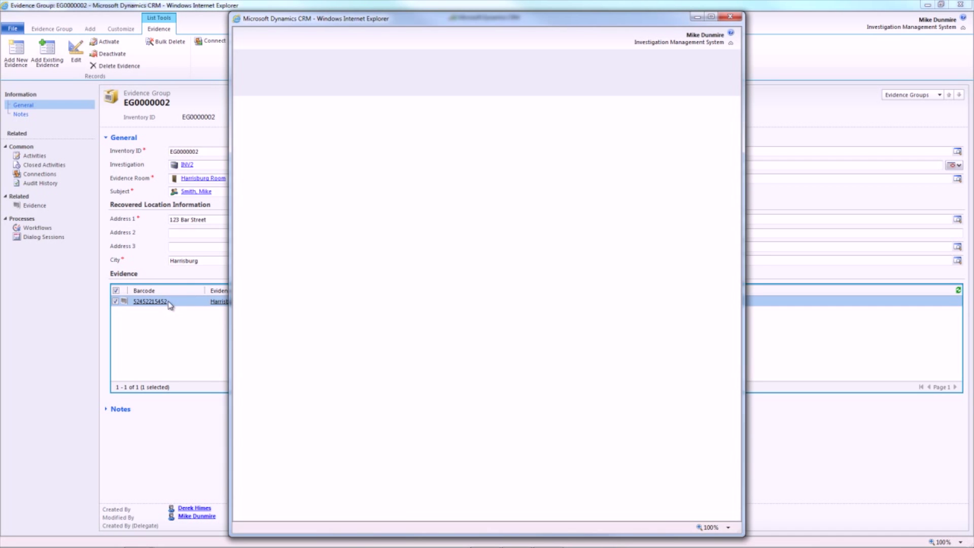
pyautogui.doubleClick(357, 20)
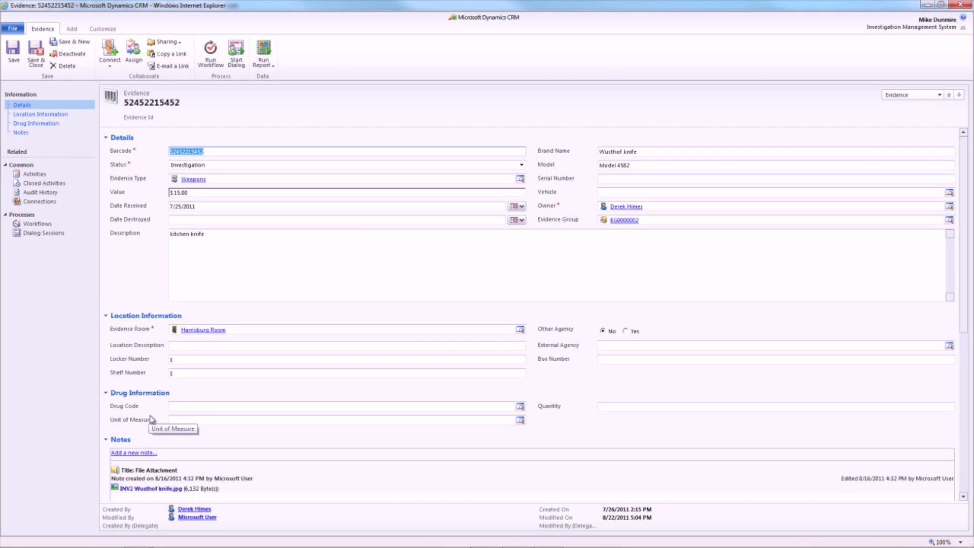
pyautogui.click(161, 489)
# Step: Open the INV2 Wusthof knife.jpg attachment from its note in Photo Viewer
pyautogui.rightClick(162, 491)
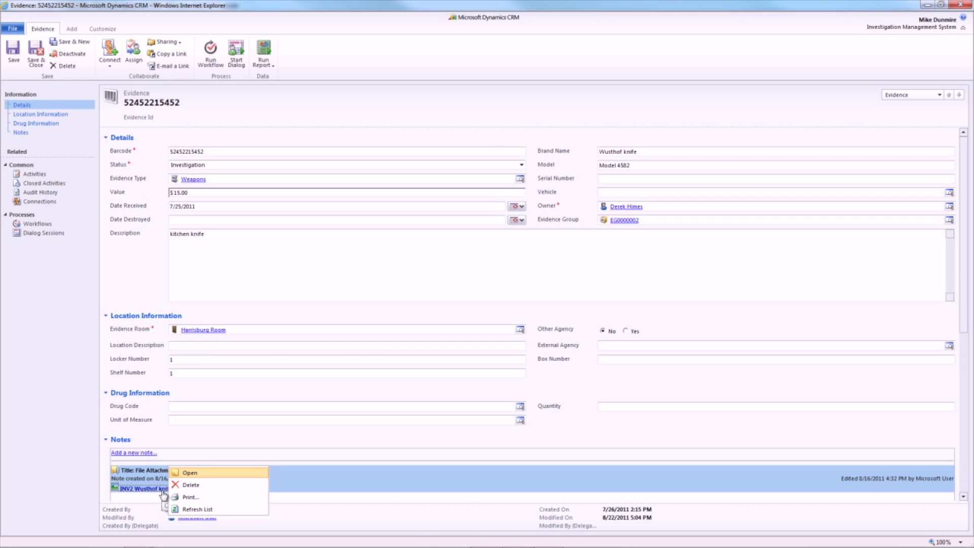
pyautogui.click(187, 473)
pyautogui.click(438, 382)
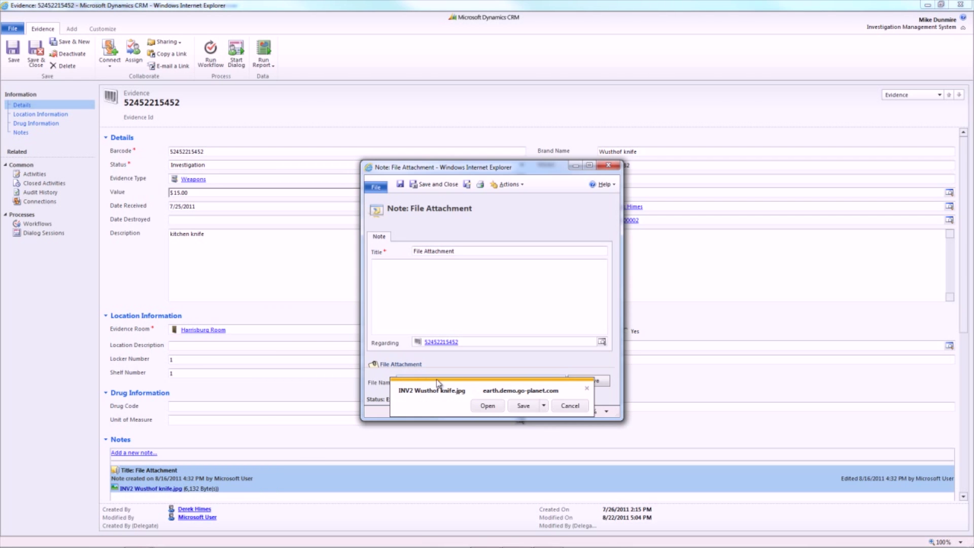
pyautogui.click(483, 404)
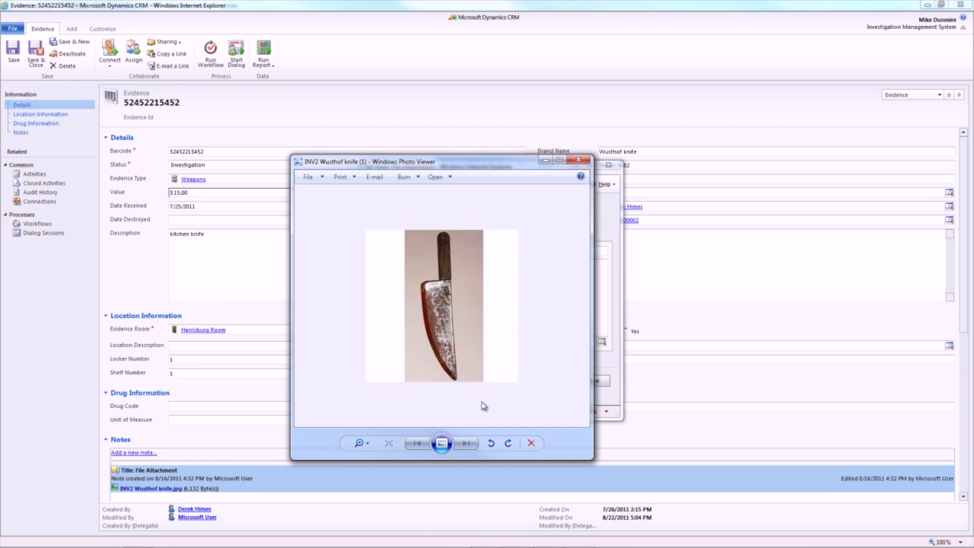